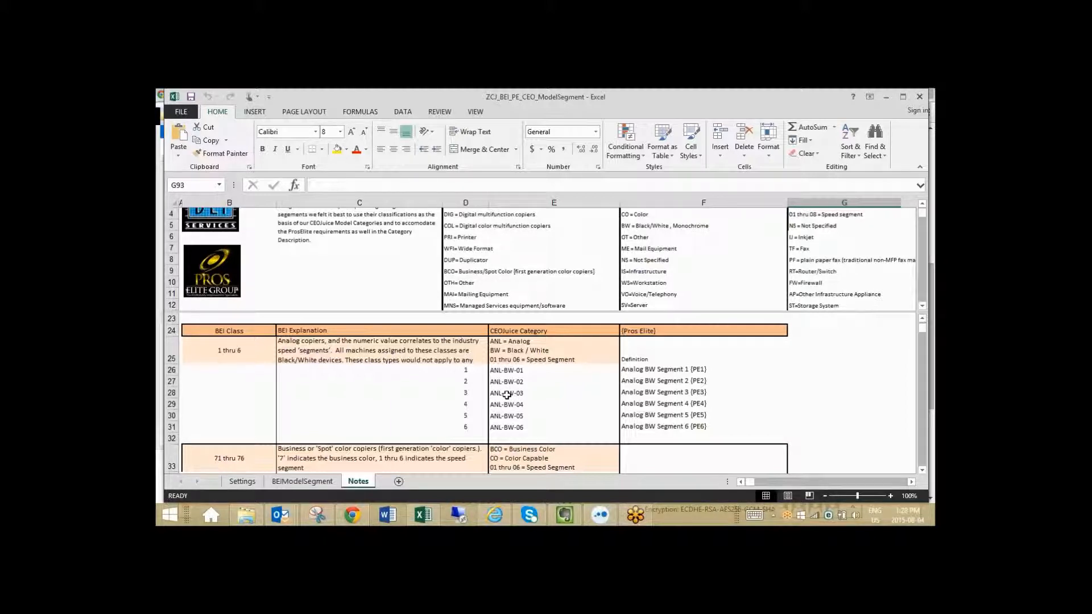
Open the BEIModelSegment sheet and look through its BEI model, description and BEI segment entries.
left_click(314, 481)
left_click(362, 482)
left_click(321, 486)
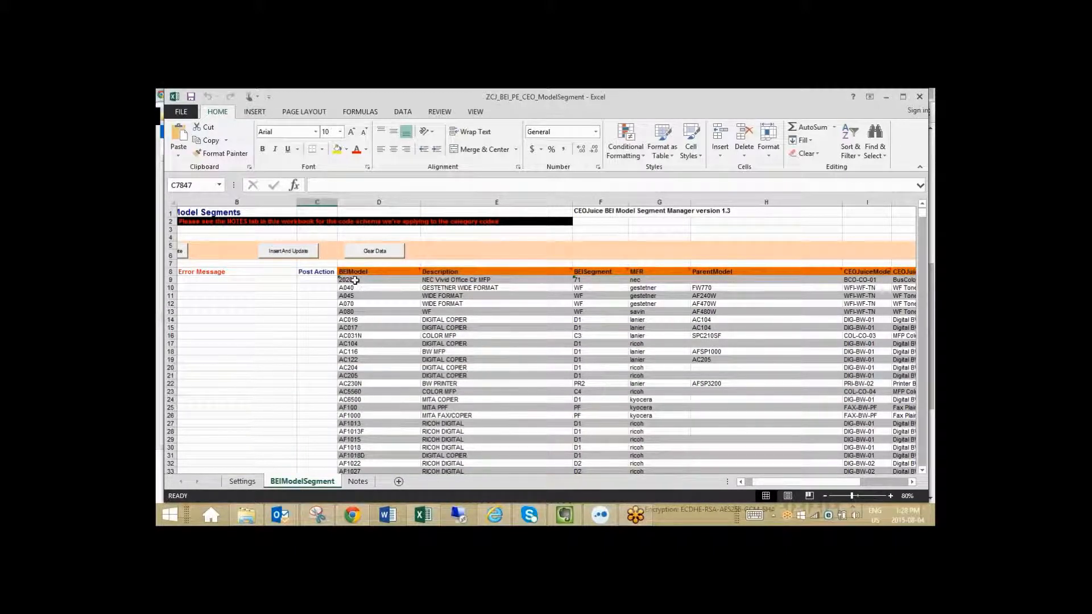
left_click(363, 375)
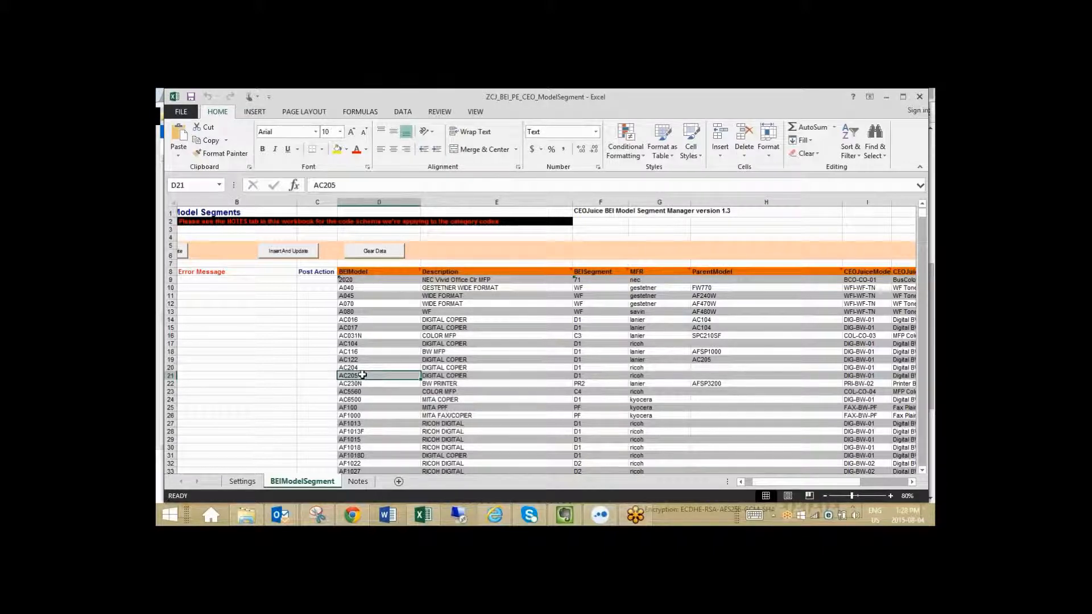
scroll(362, 374, "down", 1)
scroll(370, 381, "down", 4)
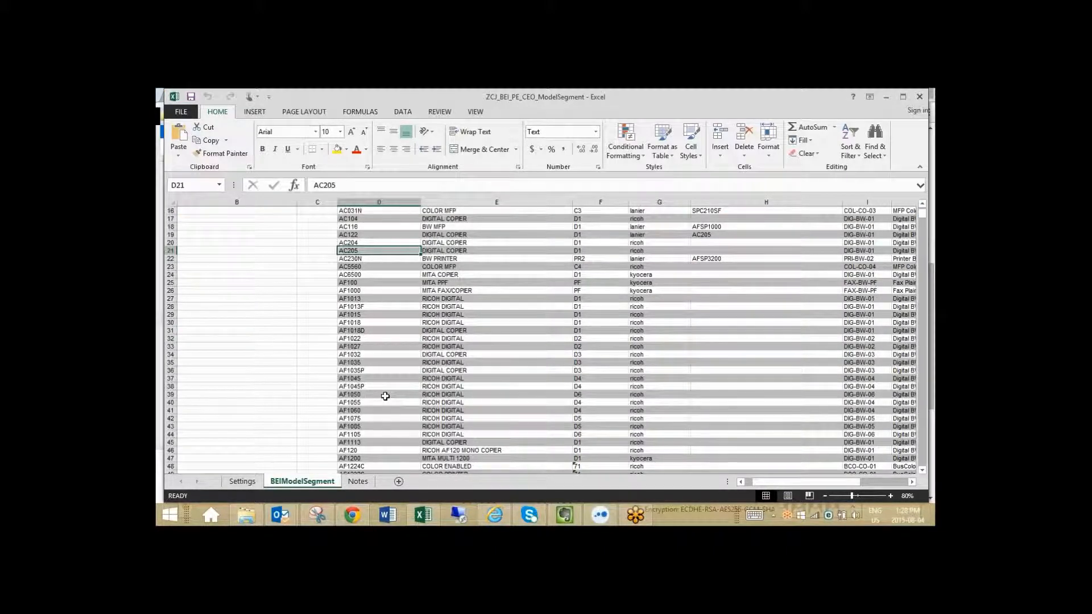
scroll(385, 397, "up", 5)
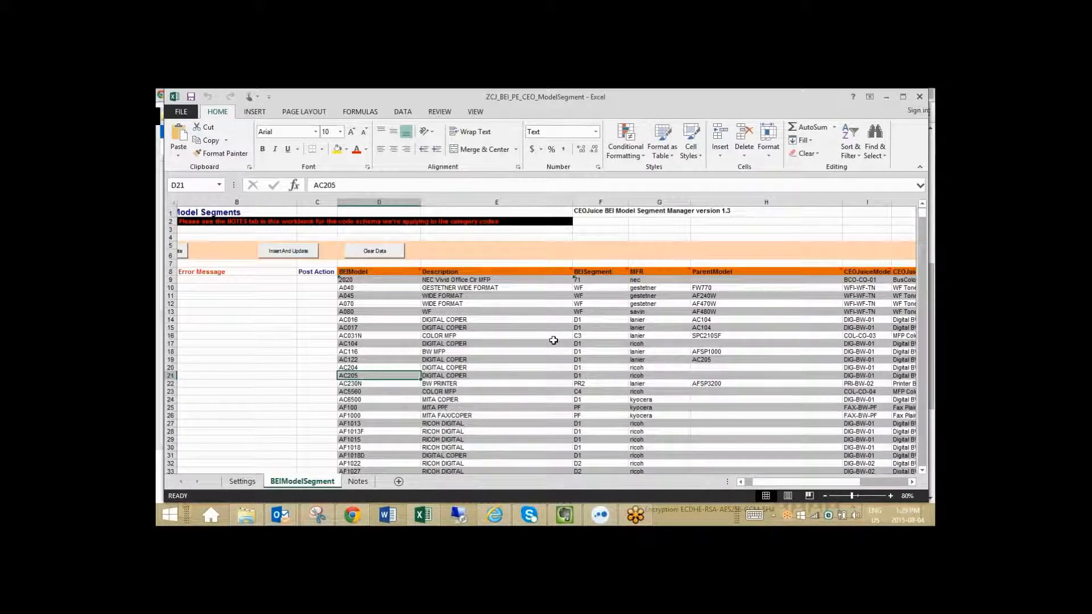
left_click_drag(597, 343, 553, 343)
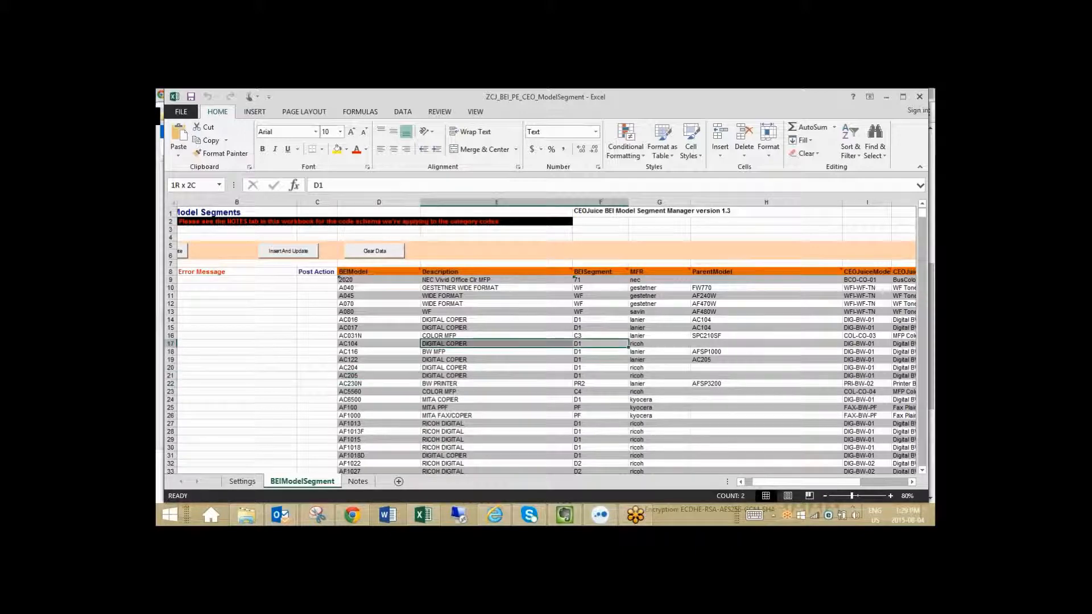
Examine the CEOJuice model category, category description and ProsEliteCategory columns for the listed models.
left_click(912, 483)
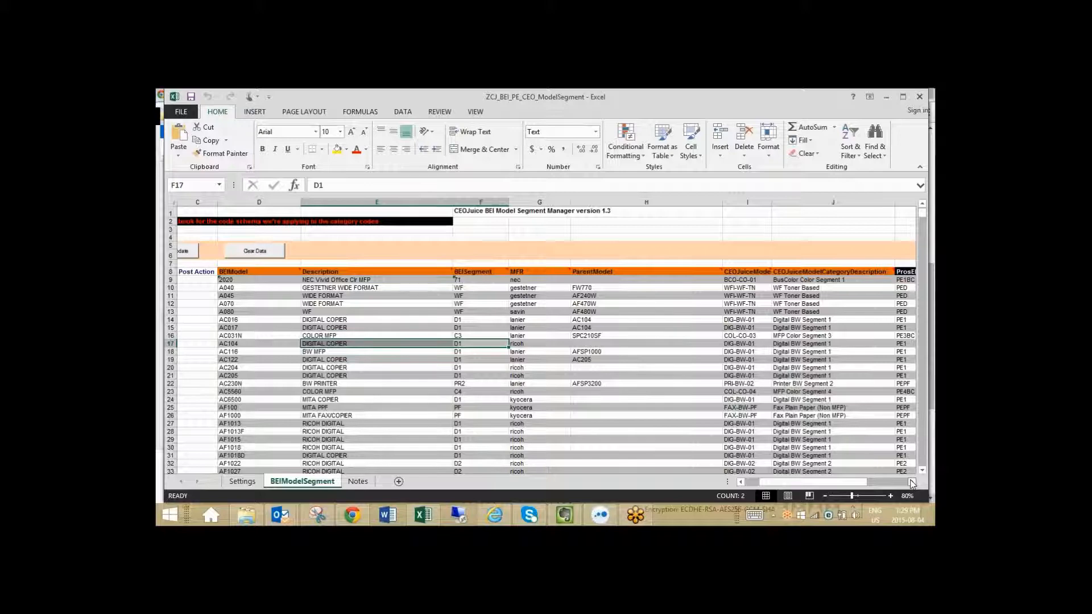
left_click(912, 483)
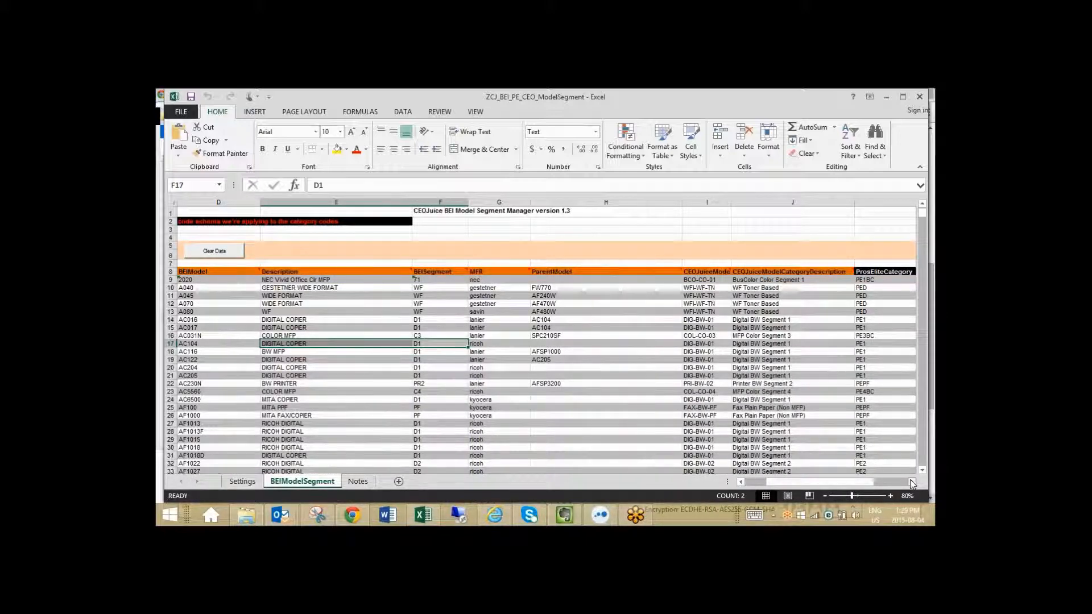
left_click(912, 483)
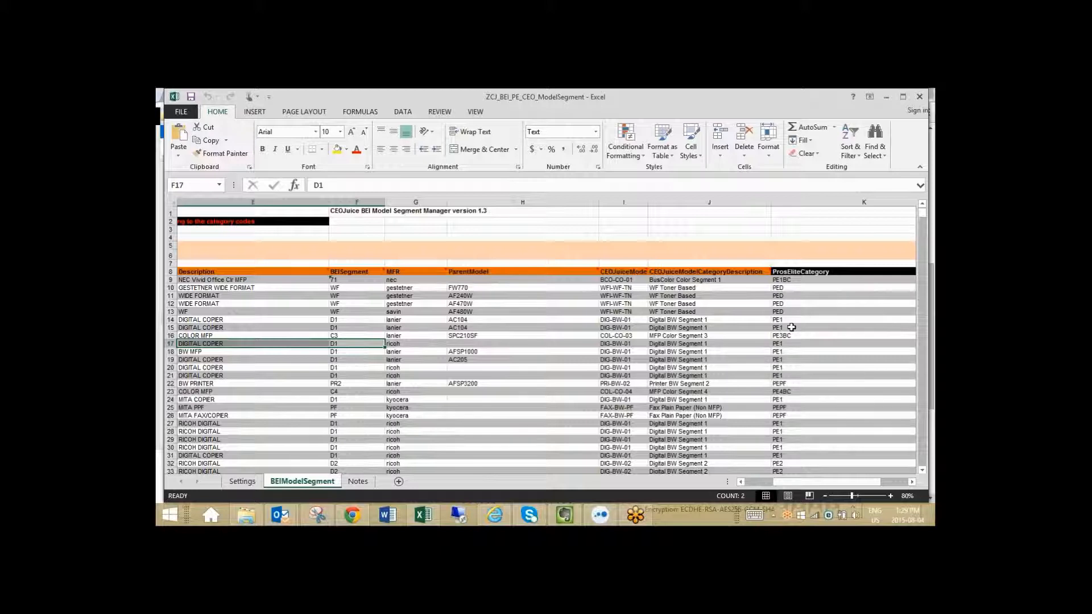
left_click(740, 482)
left_click(740, 482)
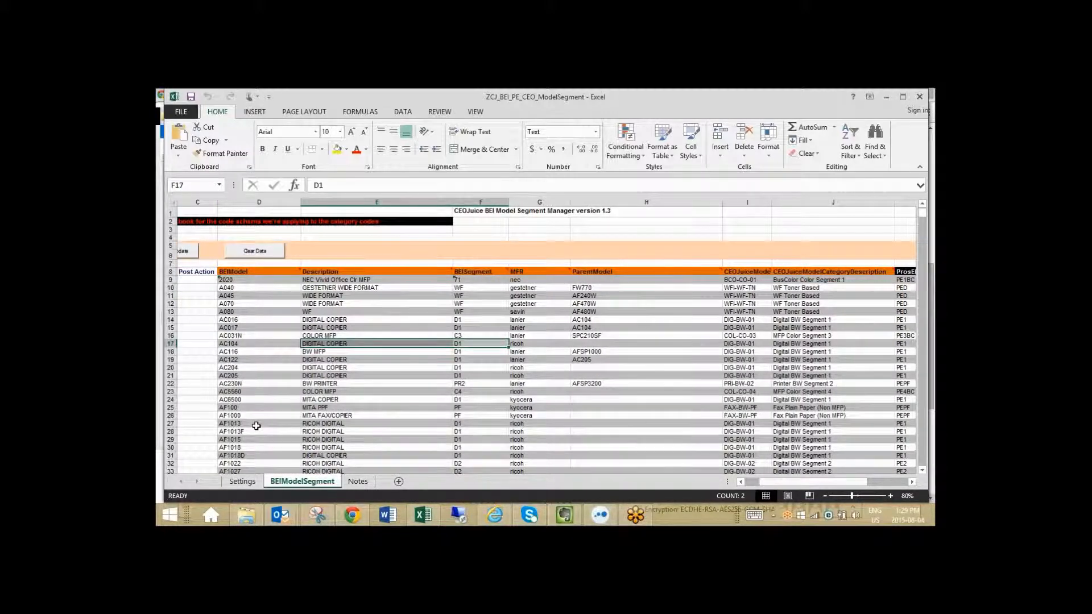
Look through further model rows, consult the Notes sheet's category scheme and return to the BEIModelSegment sheet.
scroll(257, 426, "down", 1)
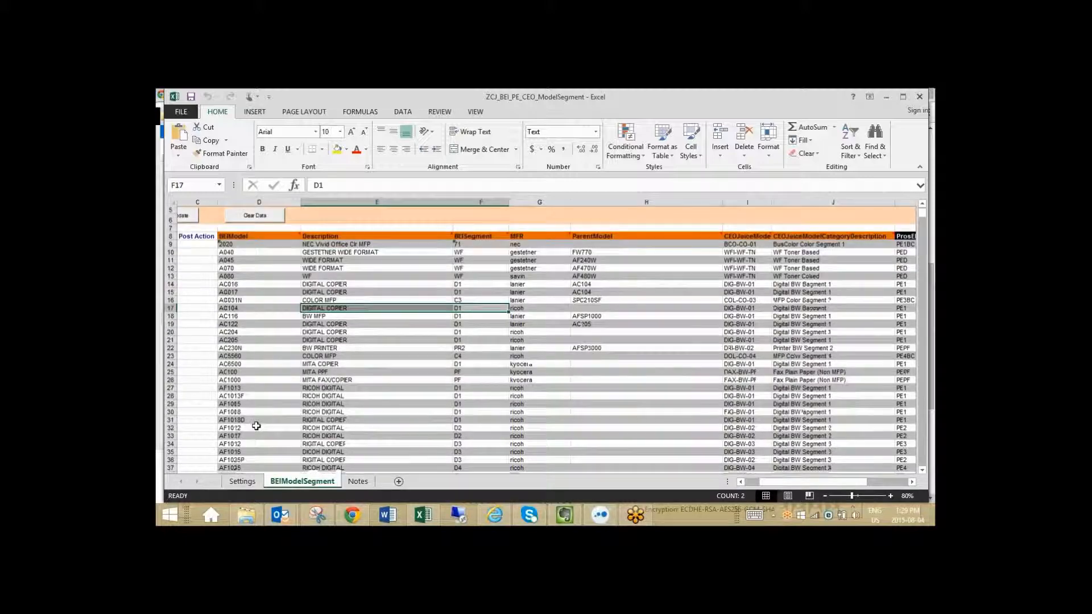
scroll(709, 295, "down", 6)
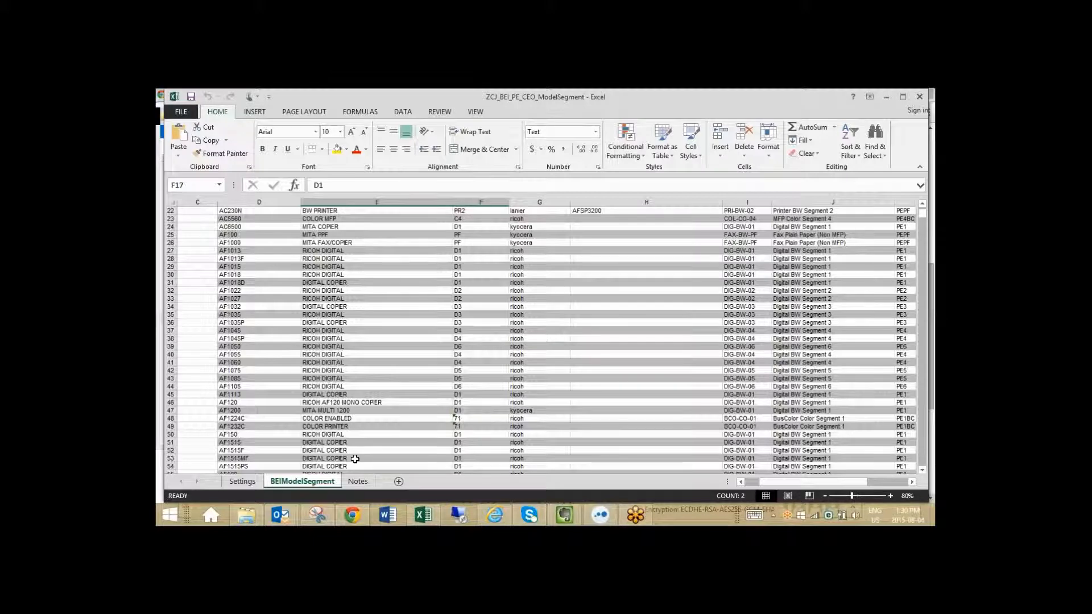
scroll(355, 458, "up", 3)
left_click(358, 481)
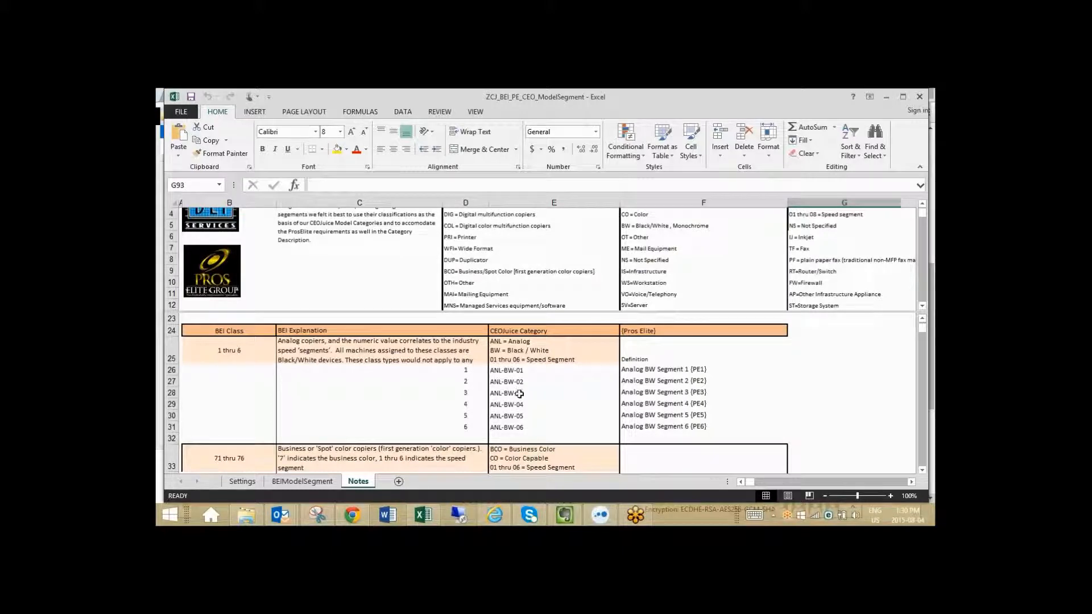
left_click(307, 481)
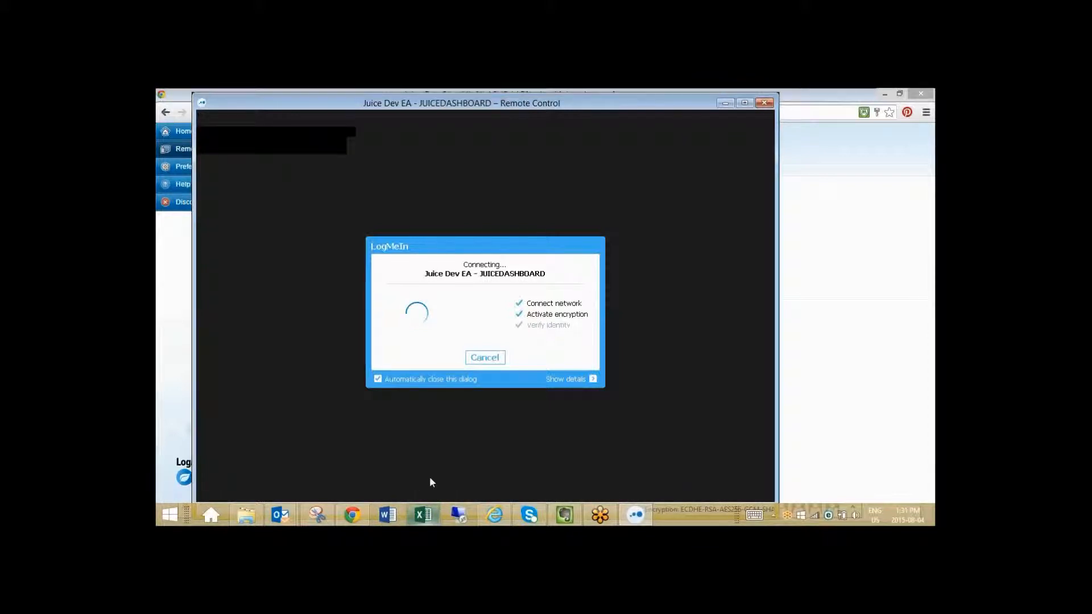
Bring up the model segment workbook in Excel, switch back to the JUICEDASHBOARD remote session and unlock the remote computer.
mouse_move(425, 516)
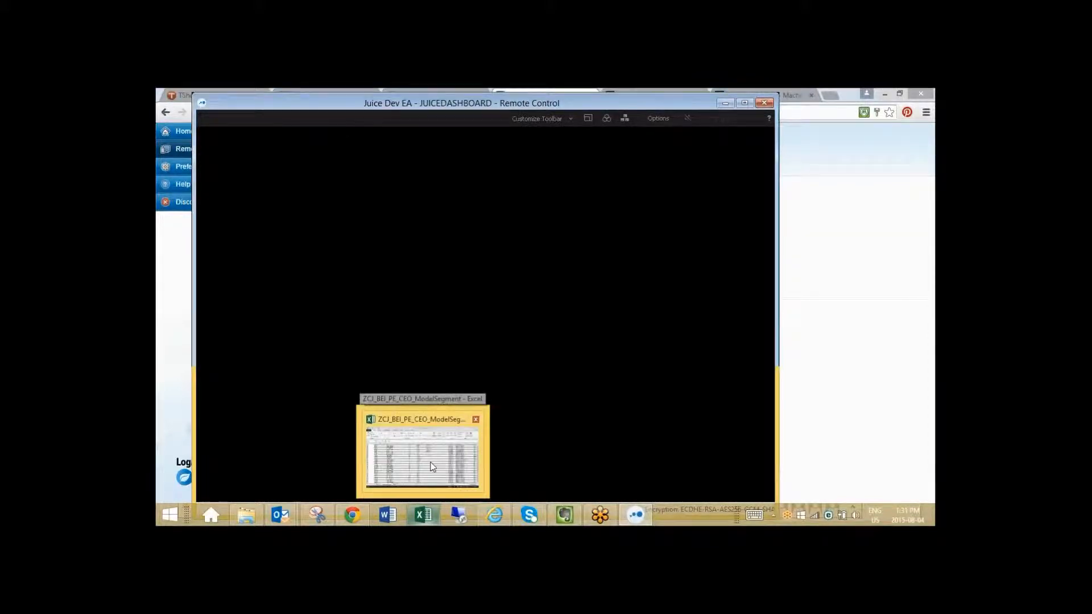
left_click(432, 467)
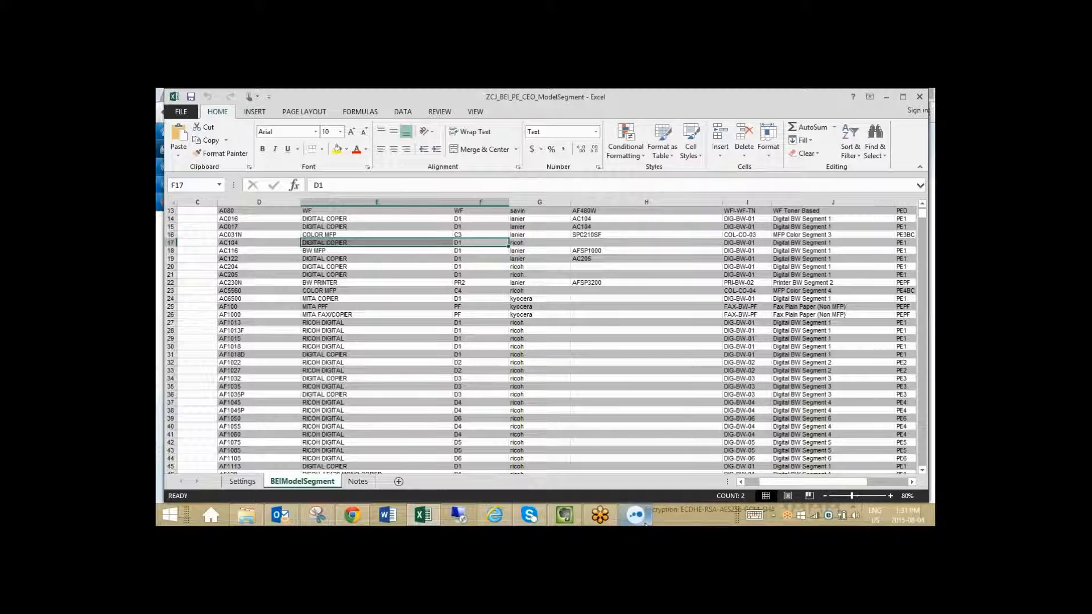
mouse_move(637, 517)
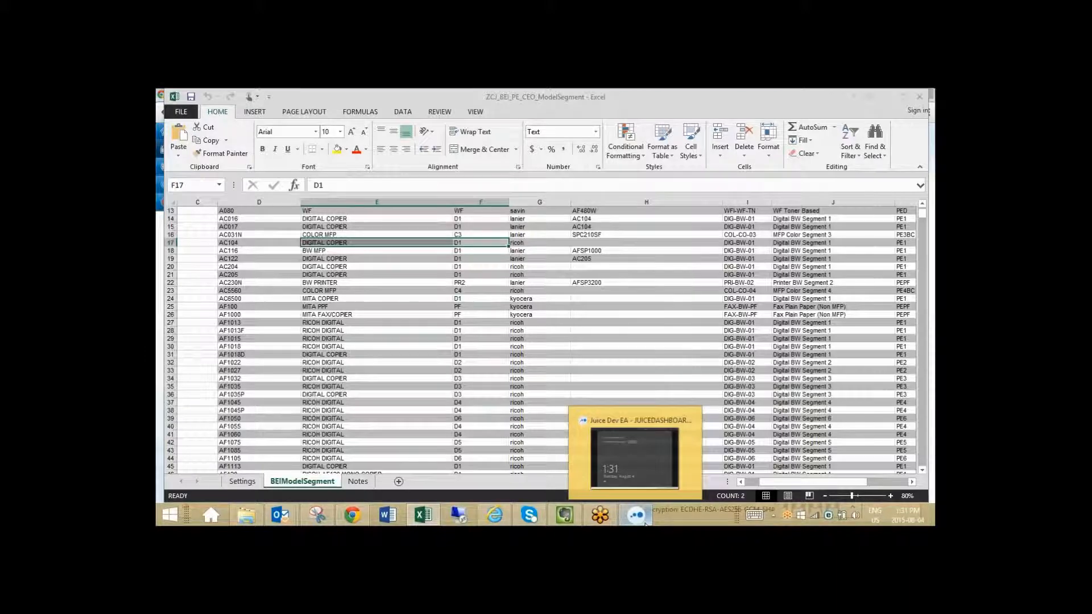
left_click(634, 445)
key("ctrl+alt+Delete")
left_click(453, 470)
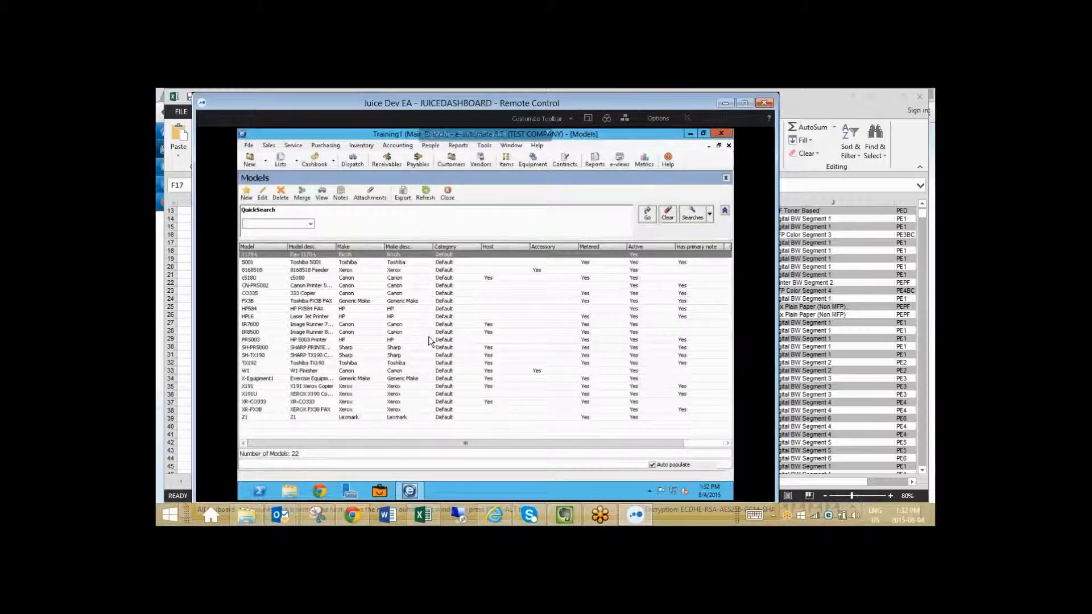
Open model CN-PR5002 for editing, view the blank new model category form and close both without saving.
left_click(363, 148)
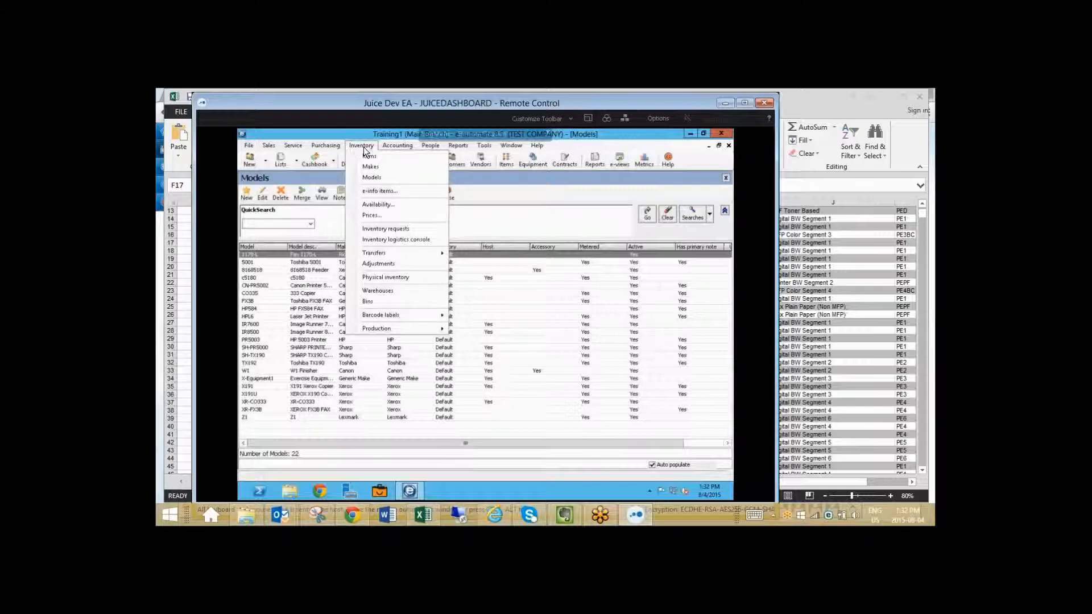
left_click(495, 202)
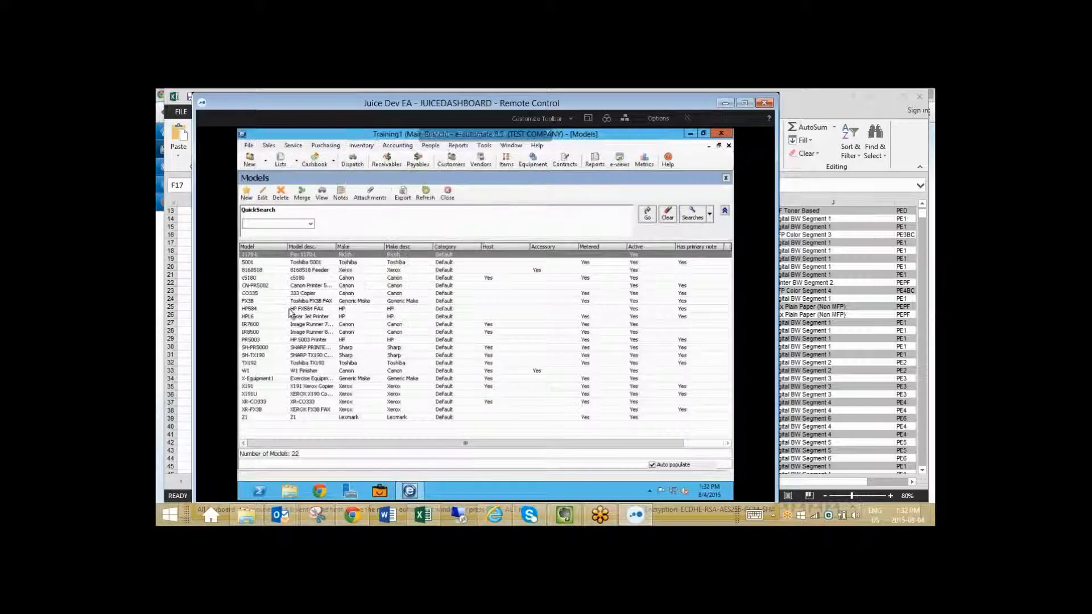
left_click(268, 286)
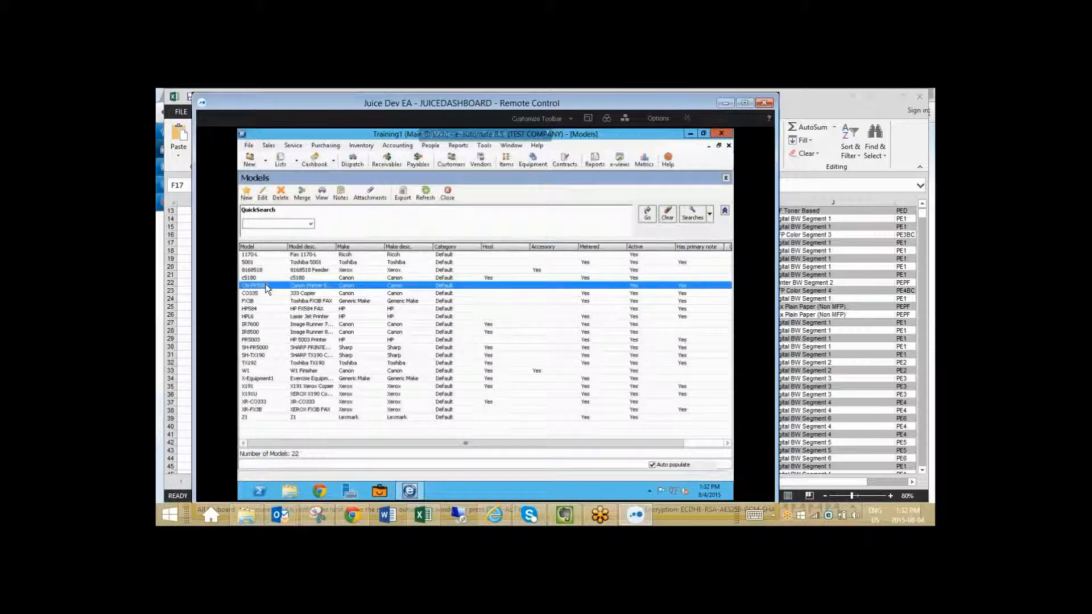
double_click(267, 287)
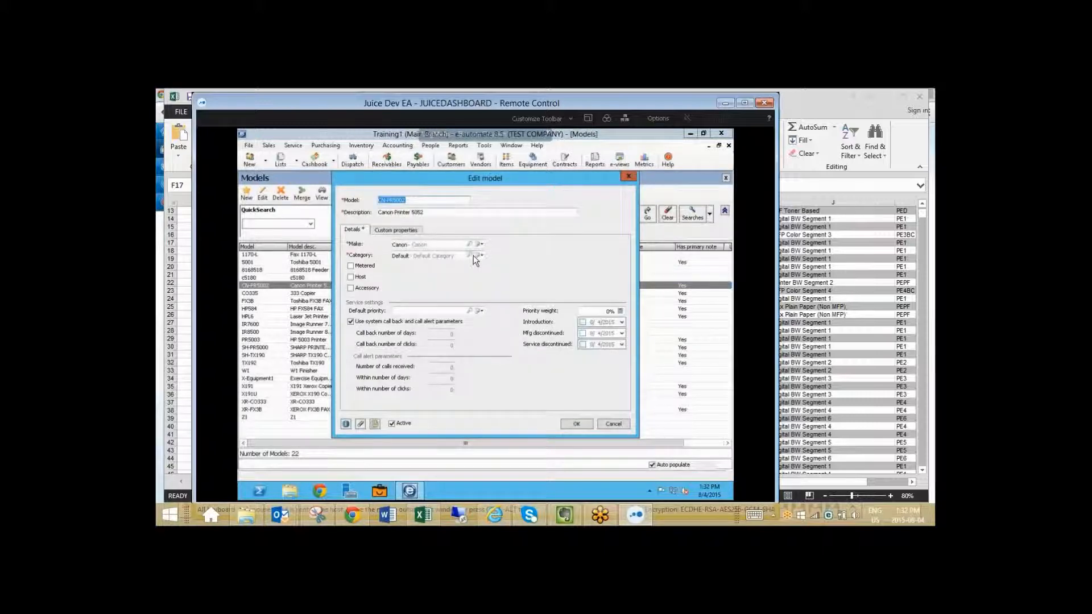
left_click(472, 254)
left_click(482, 258)
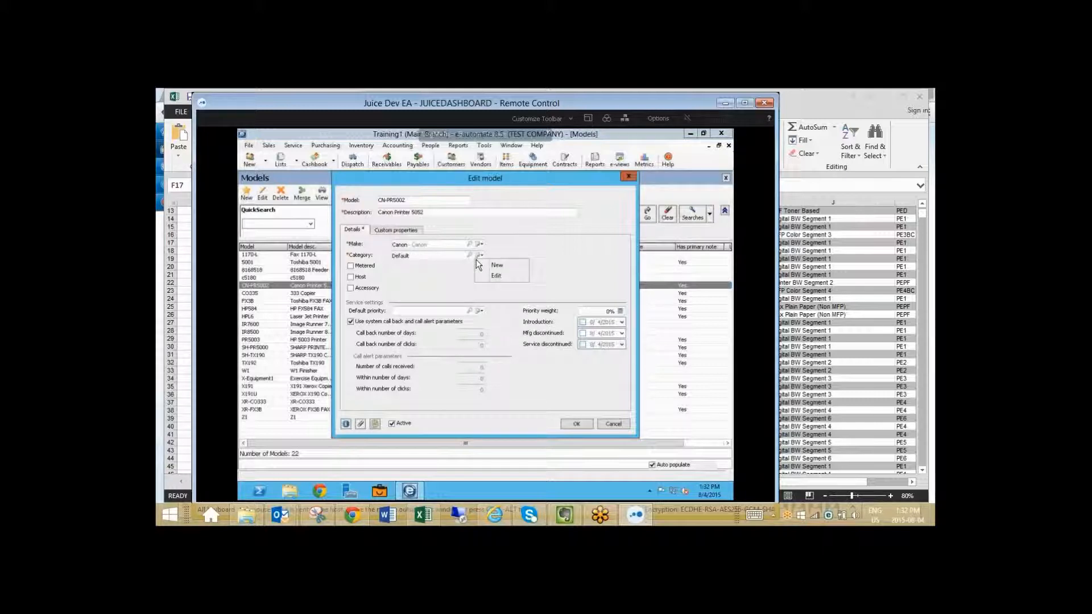
left_click(491, 270)
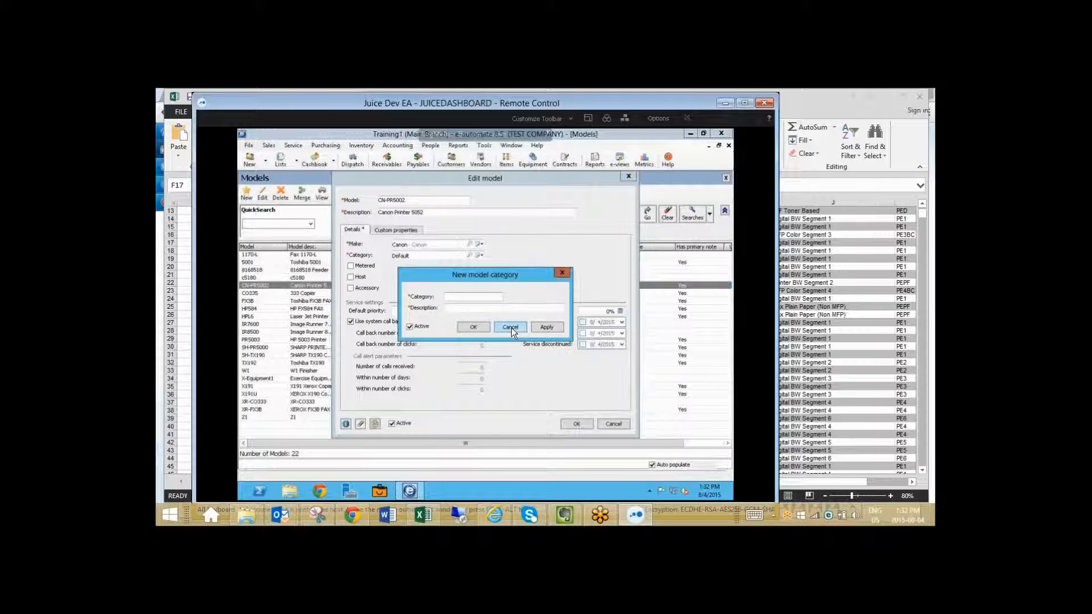
left_click(510, 328)
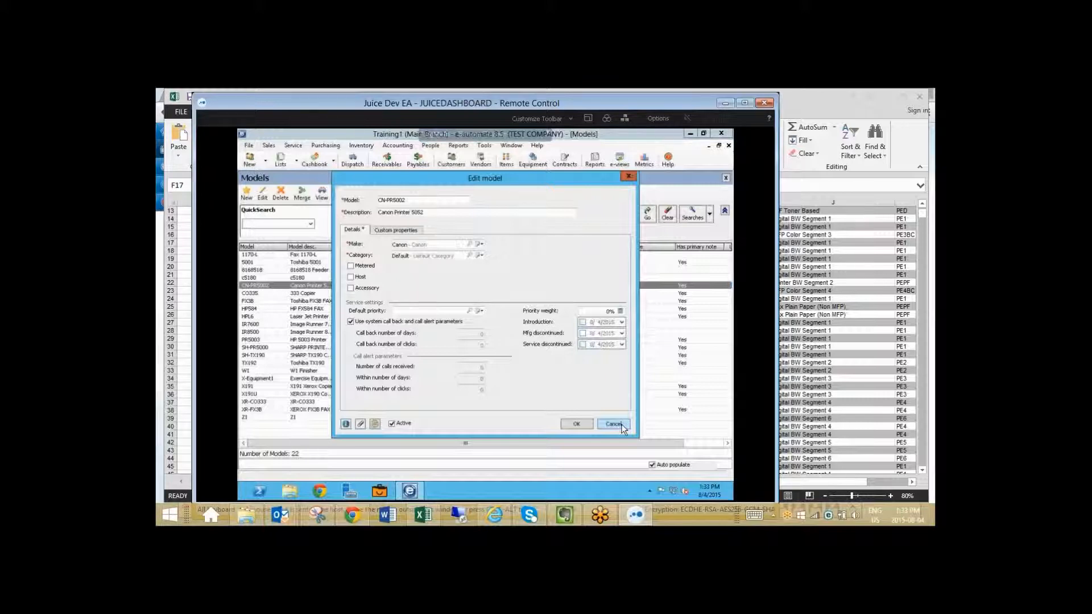
left_click(613, 424)
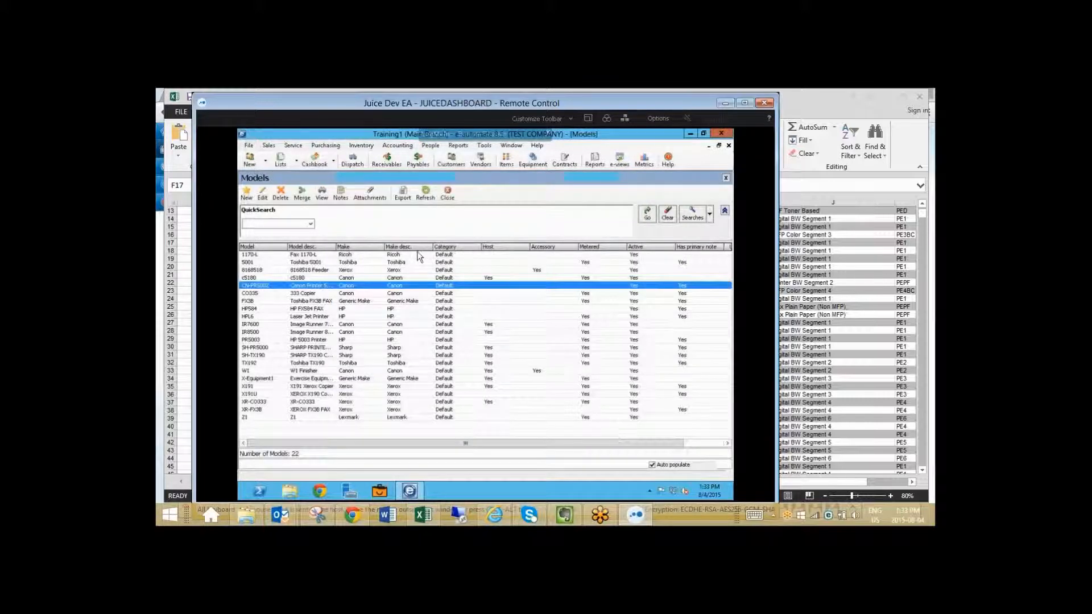
Open Bulk updates and set the update list to Models.
left_click(369, 147)
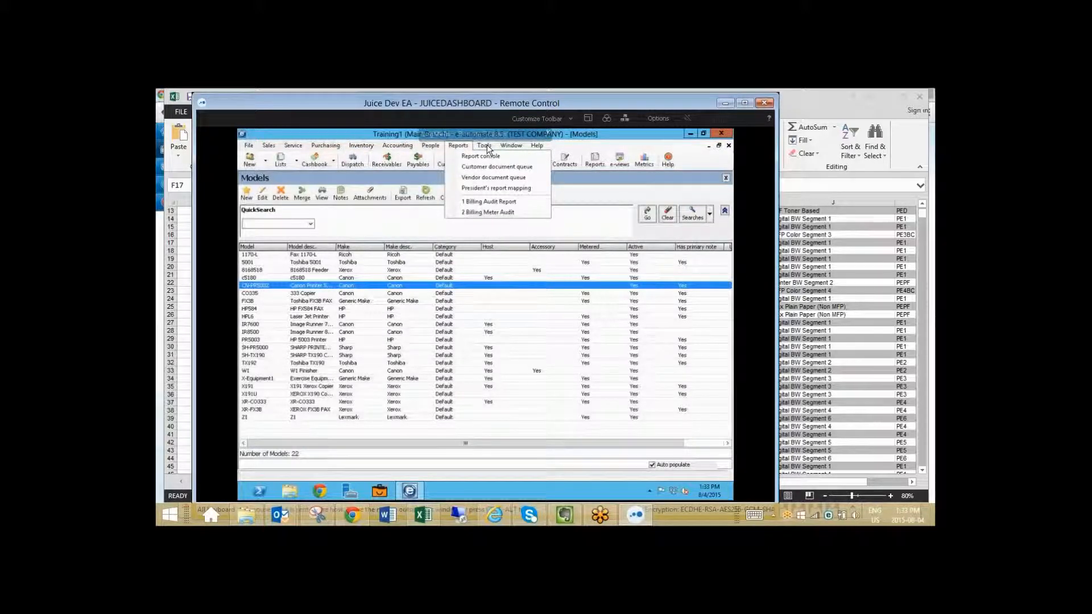
mouse_move(487, 149)
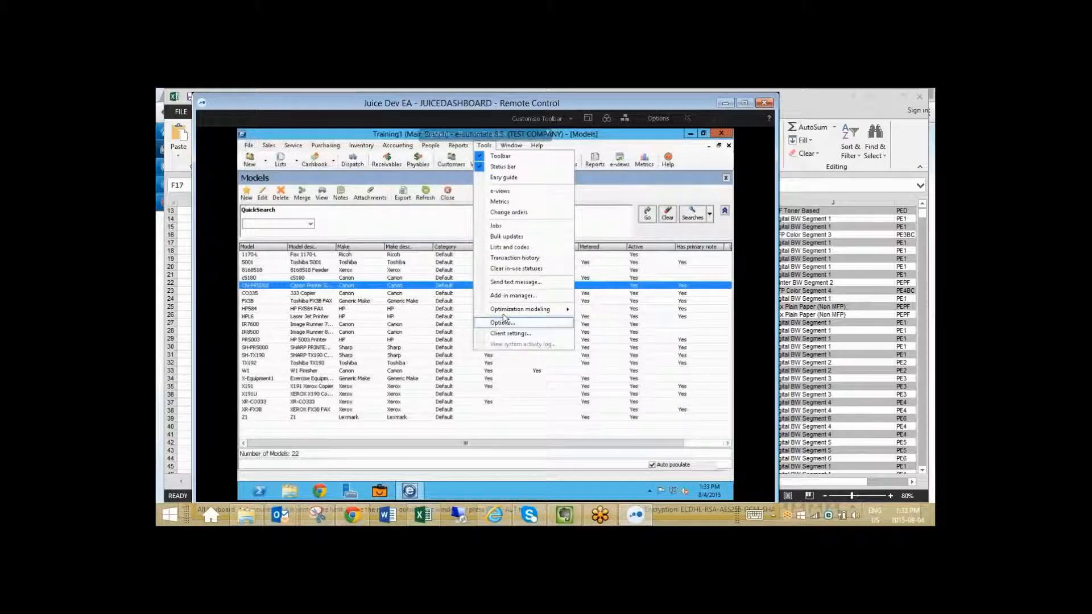
left_click(515, 239)
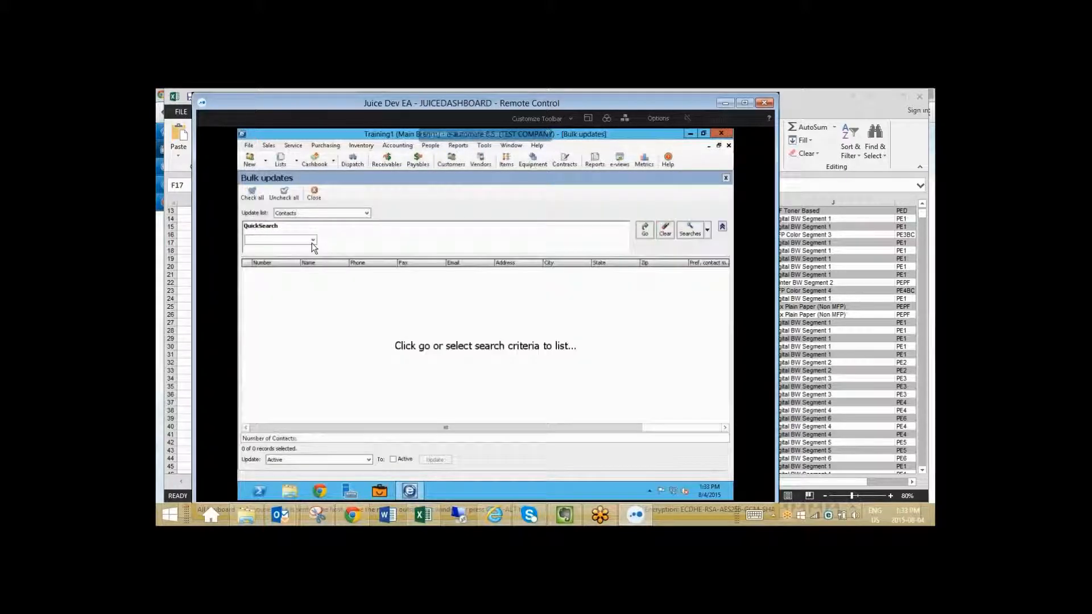
left_click(367, 213)
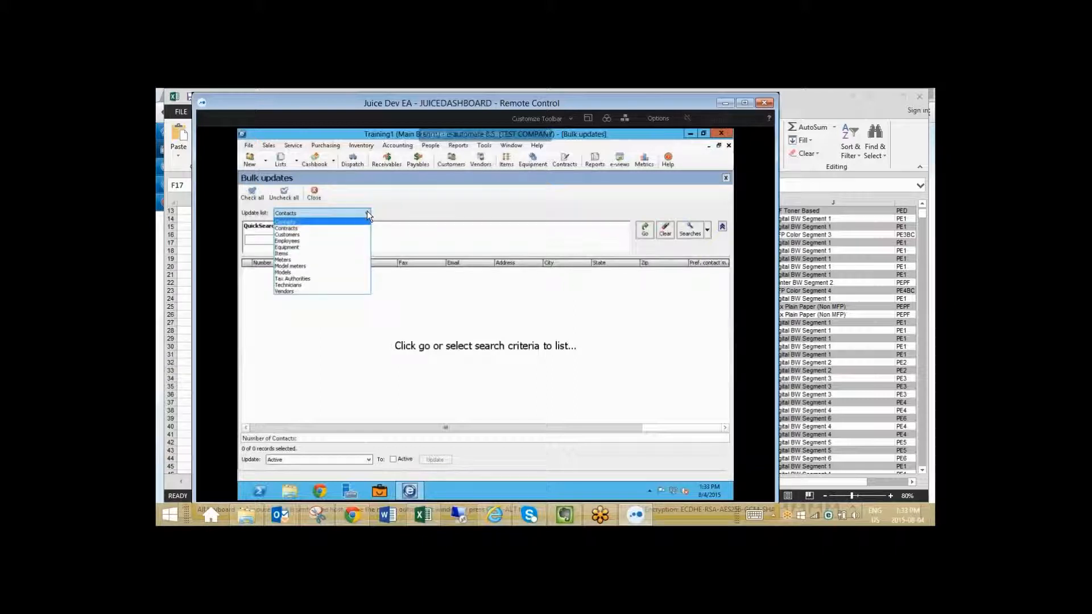
left_click(297, 272)
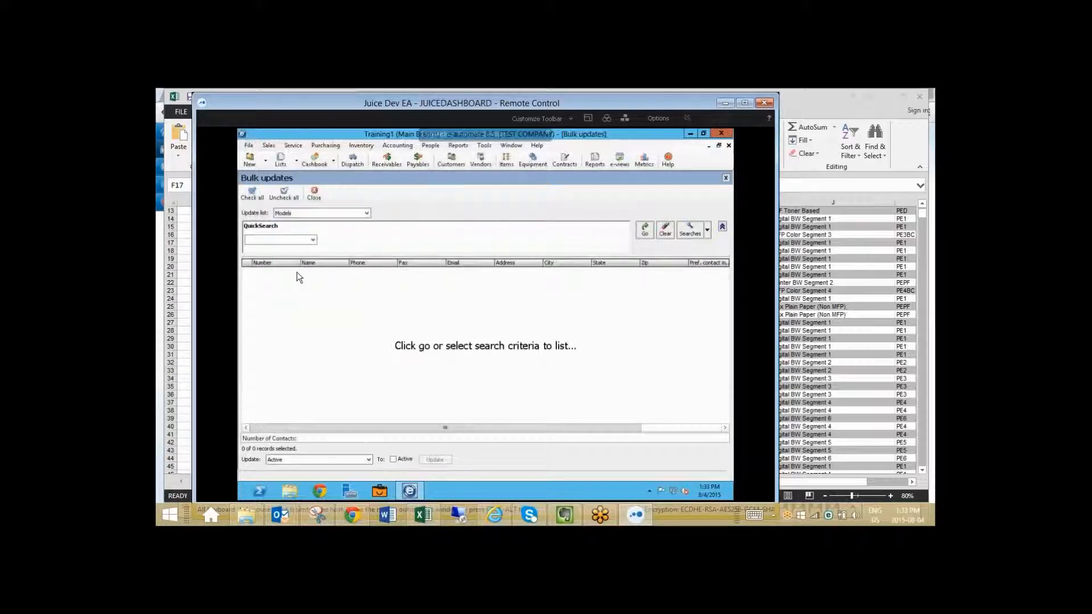
Try a QuickSearch by Category, clear it to list all models and view the available values for the Model category update.
left_click(312, 239)
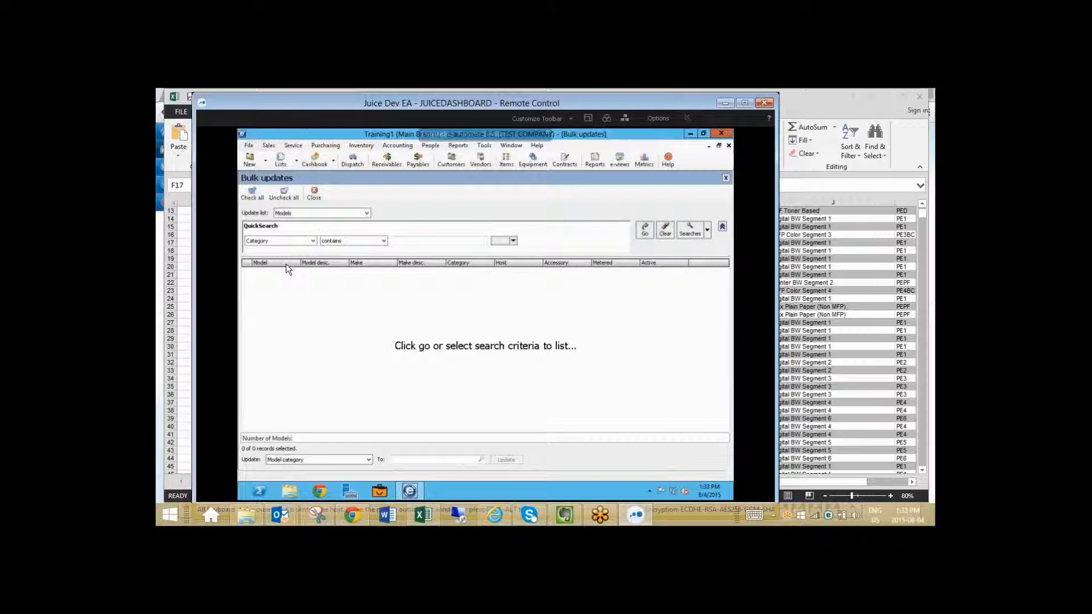
left_click(643, 231)
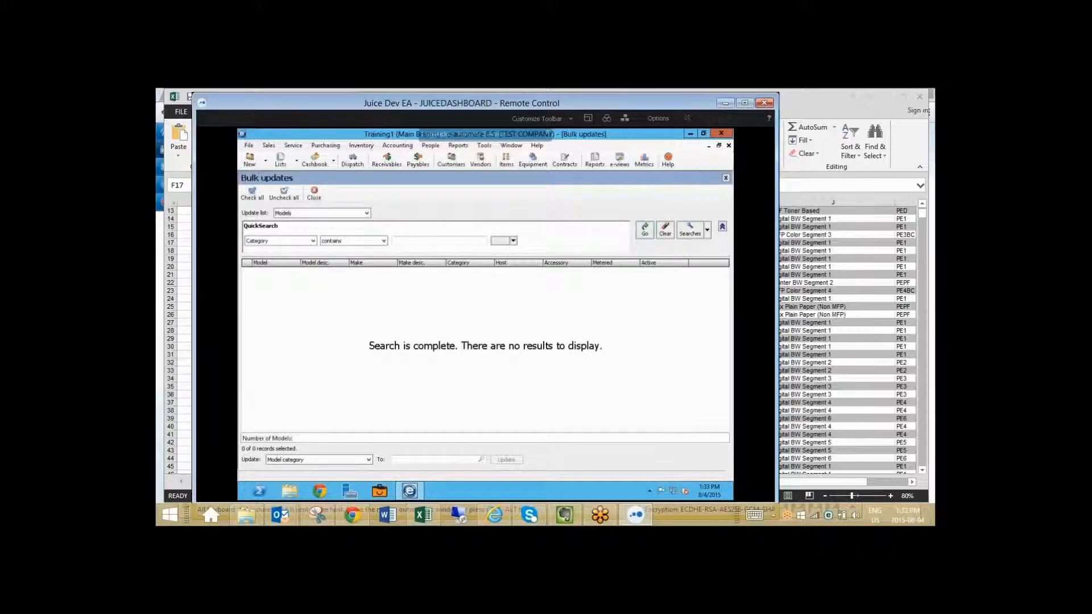
left_click(661, 236)
left_click(647, 229)
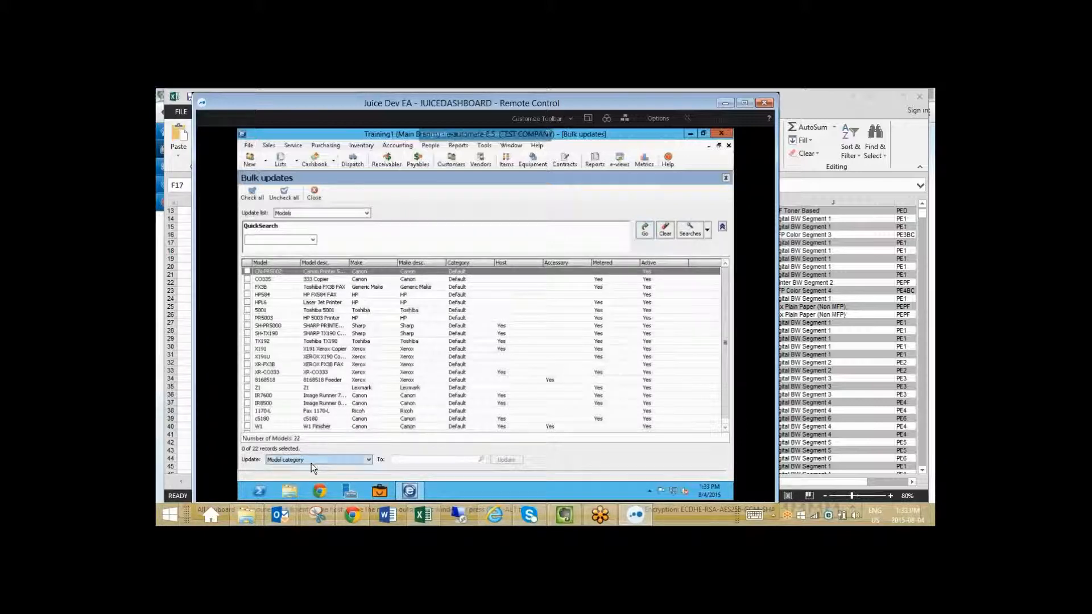
left_click(481, 460)
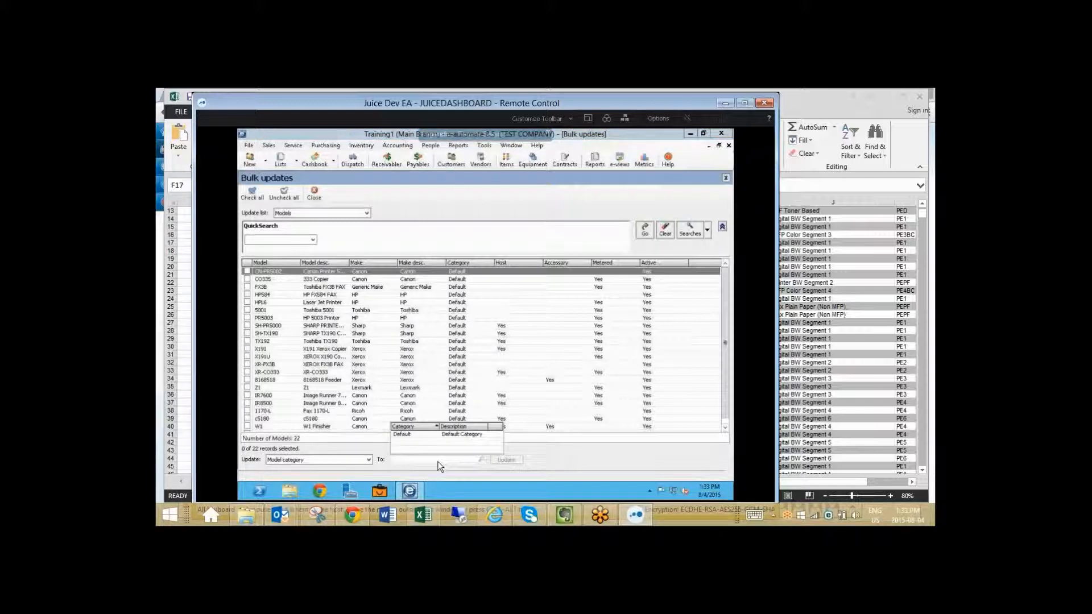
left_click(298, 327)
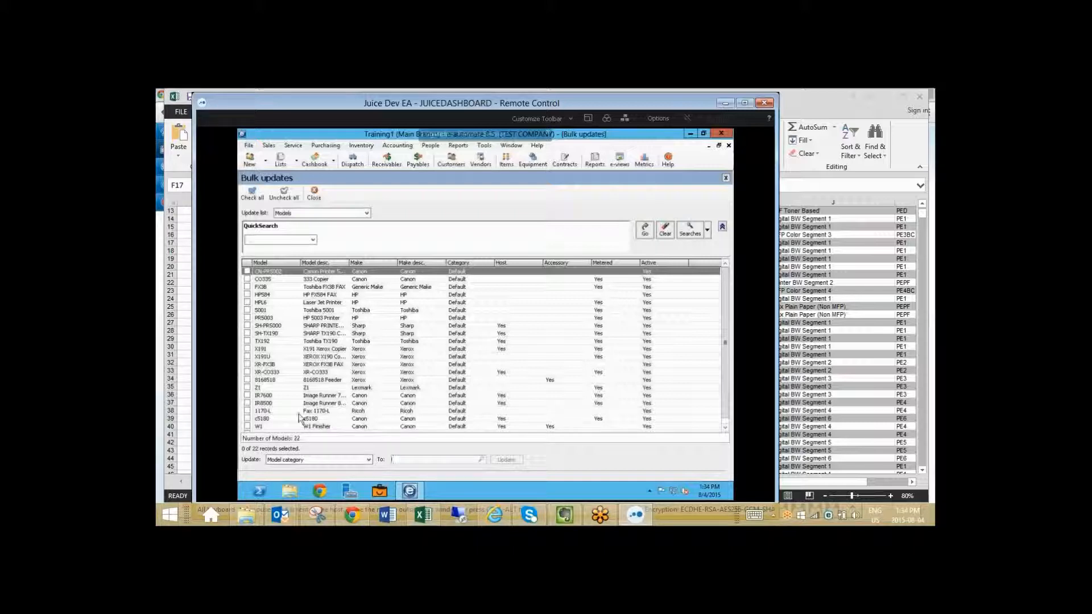
left_click(482, 459)
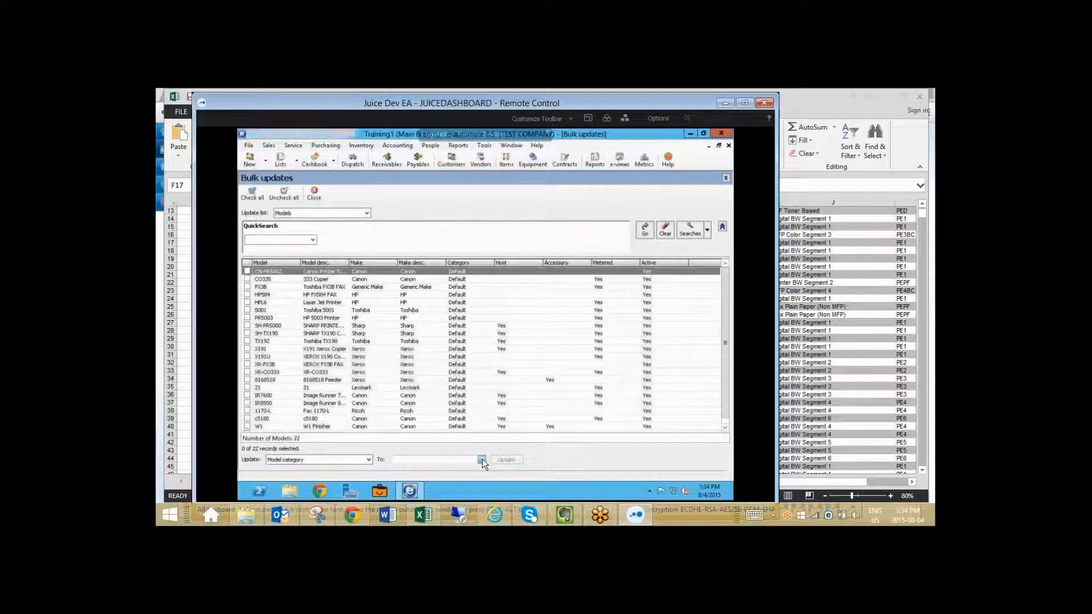
left_click(561, 320)
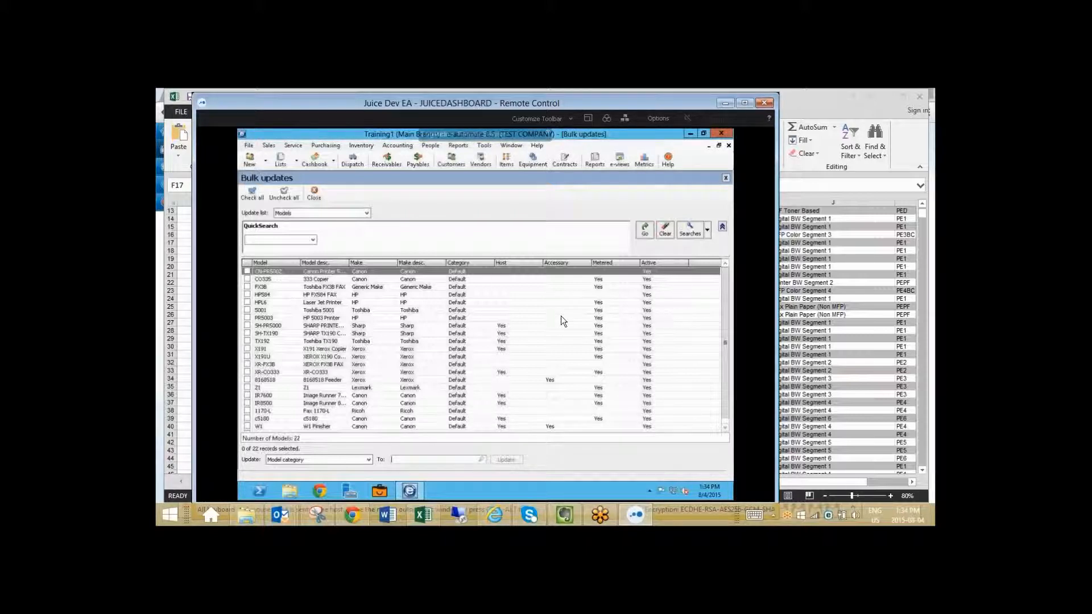
Switch to the model segment workbook in Excel and review the BEI class and CEOJuice category definitions on the Notes sheet.
left_click(817, 274)
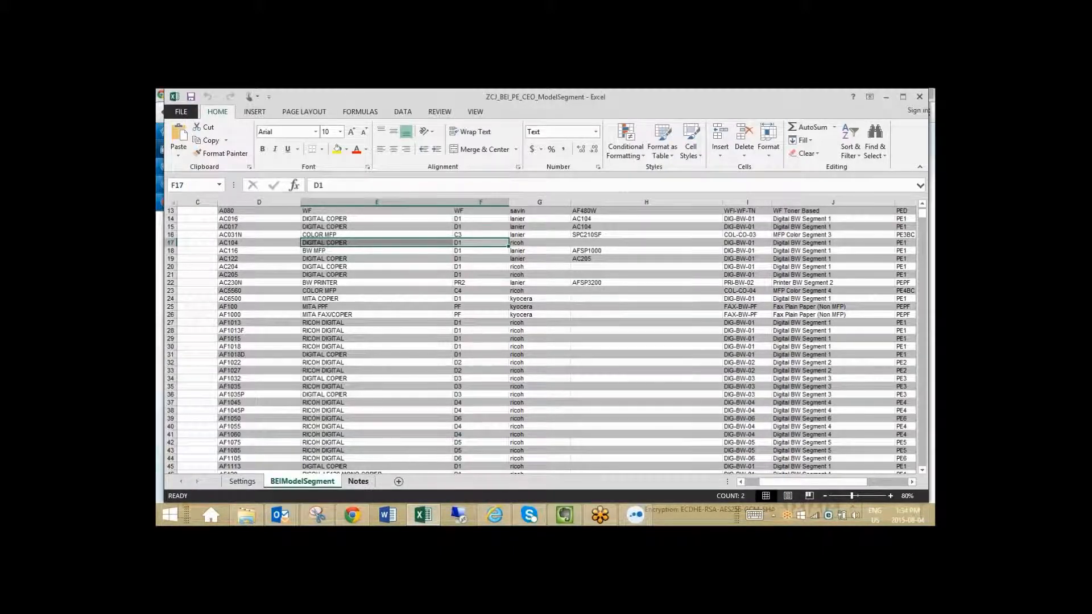
left_click(362, 483)
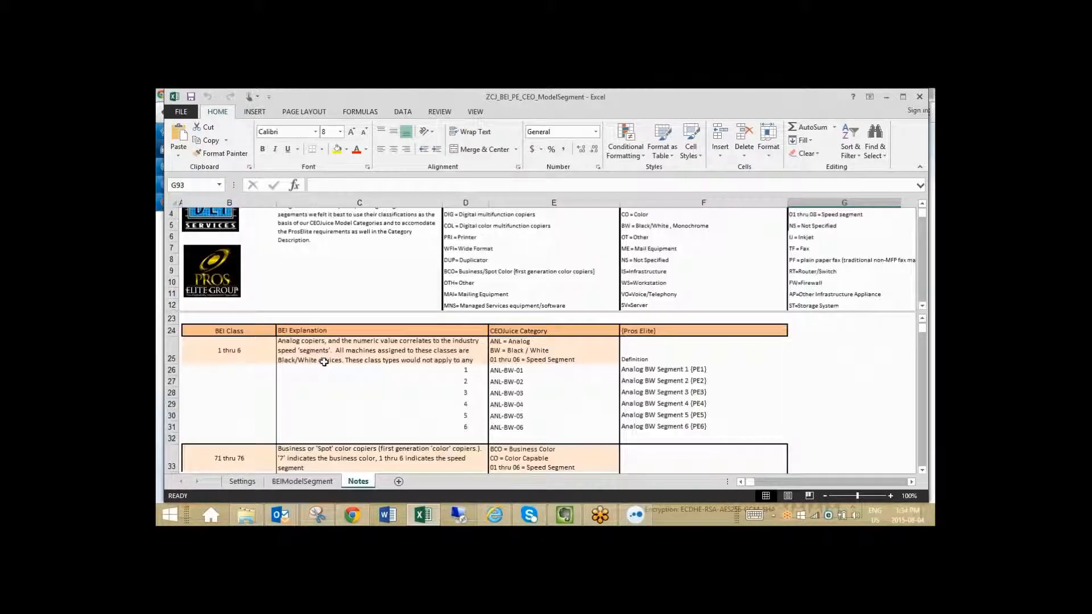
scroll(324, 362, "down", 4)
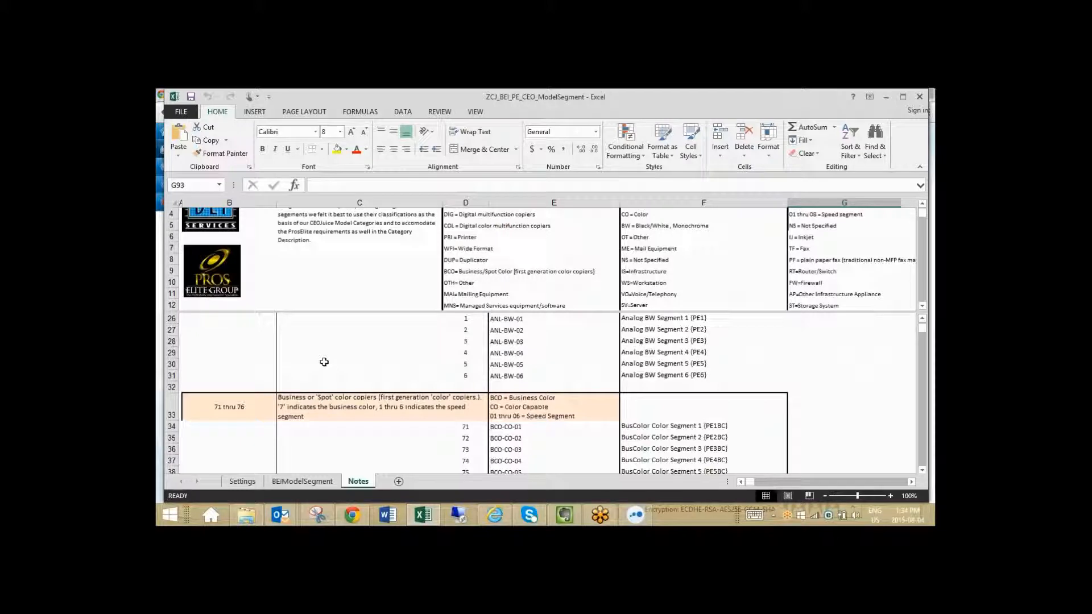
scroll(324, 362, "down", 1)
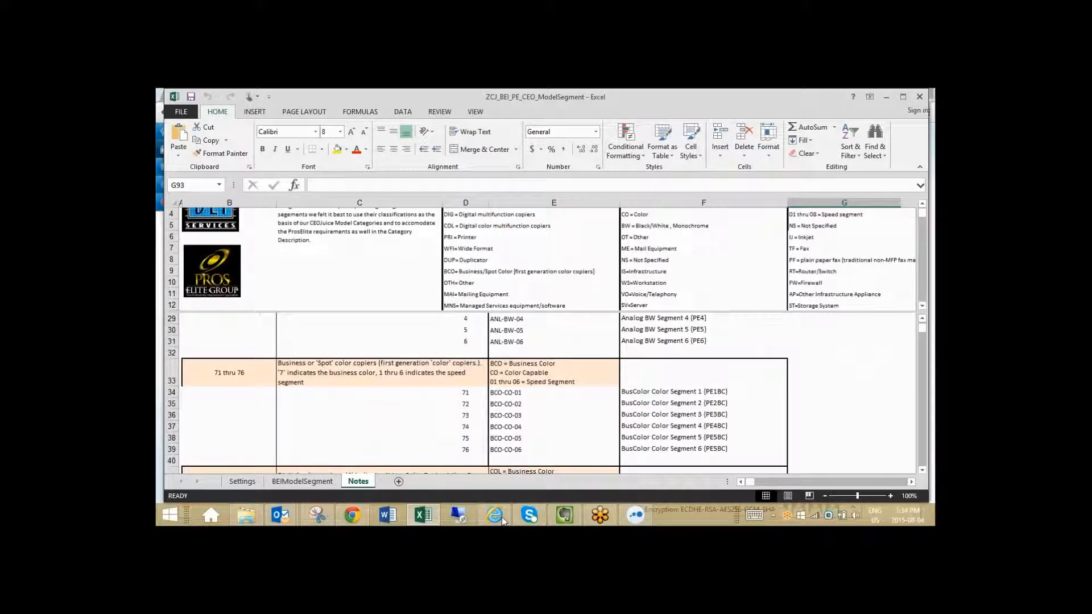
Switch back to the JUICEDASHBOARD remote session showing Bulk updates and display it full screen.
left_click(364, 510)
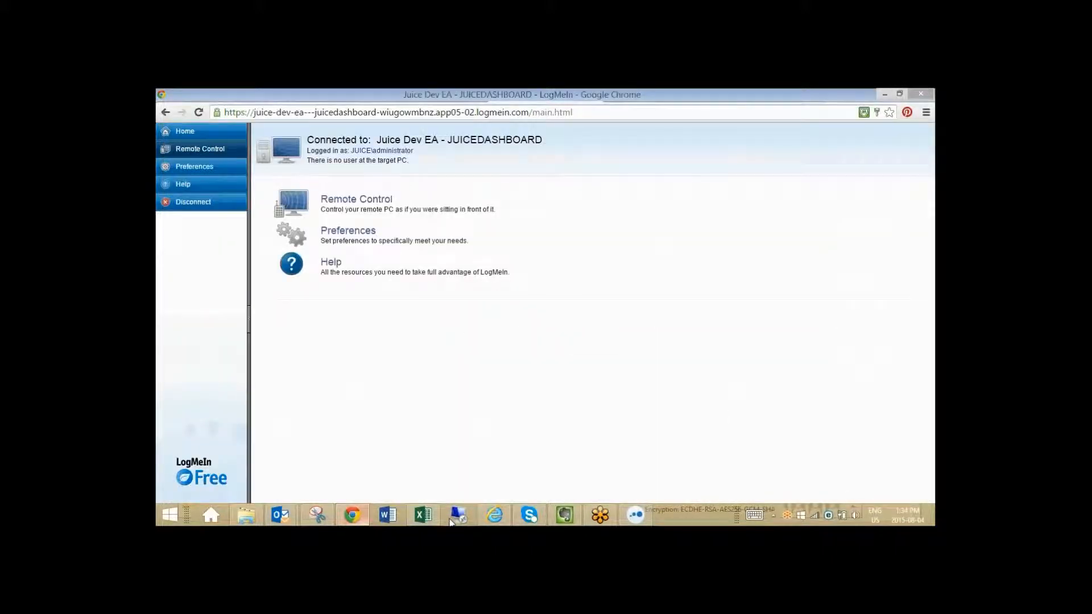
left_click(635, 515)
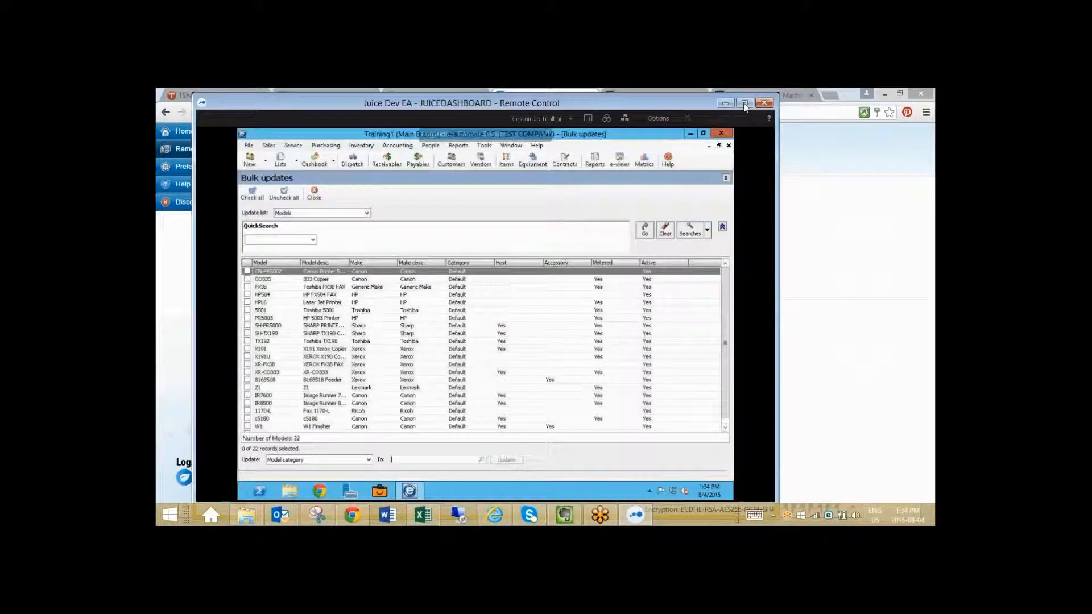
left_click(745, 104)
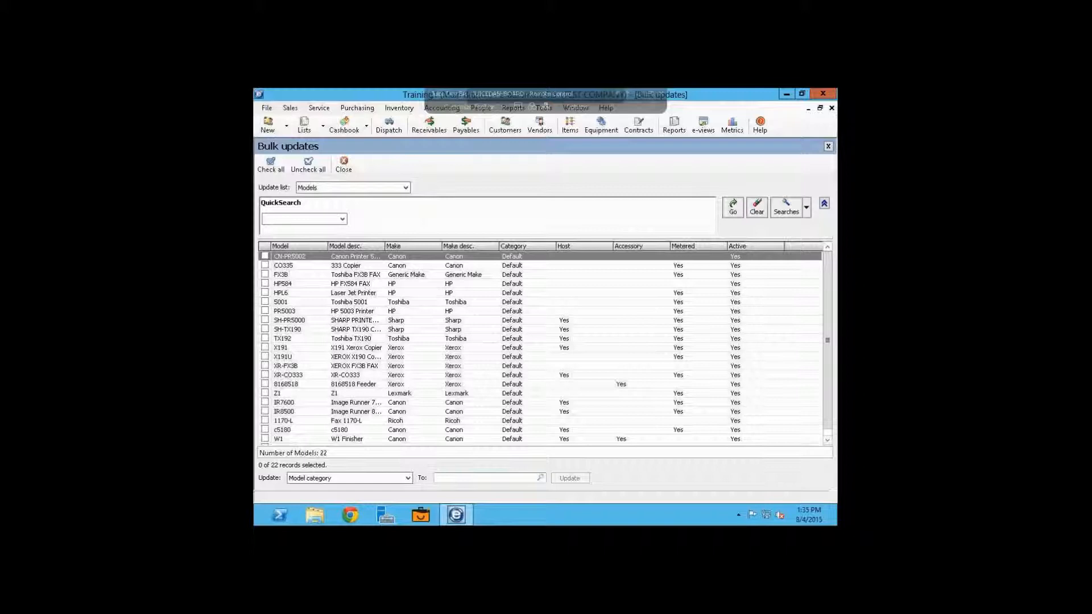
left_click(680, 274)
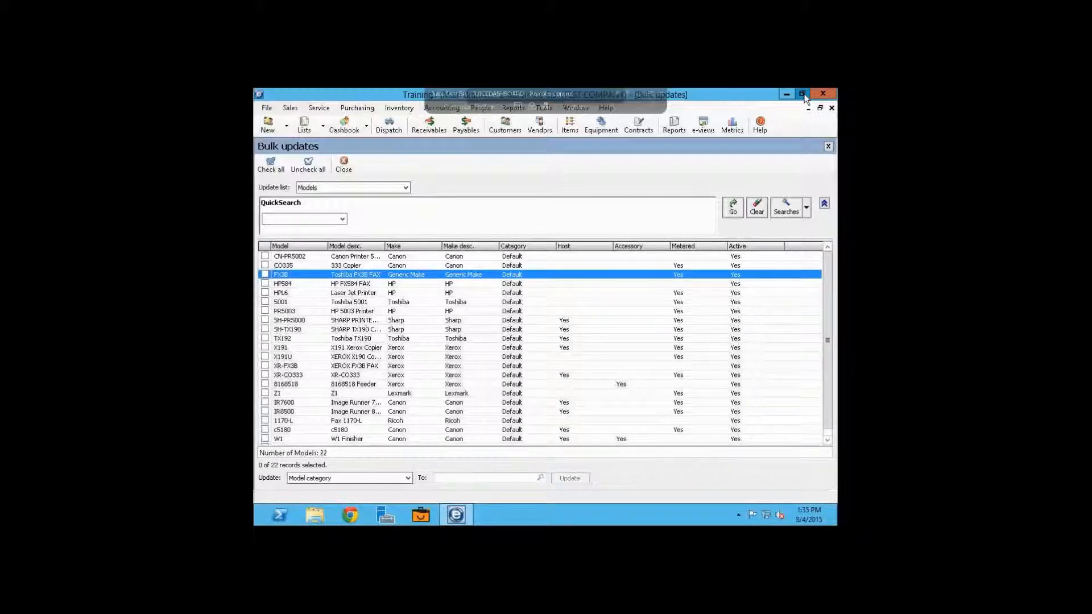
left_click(802, 94)
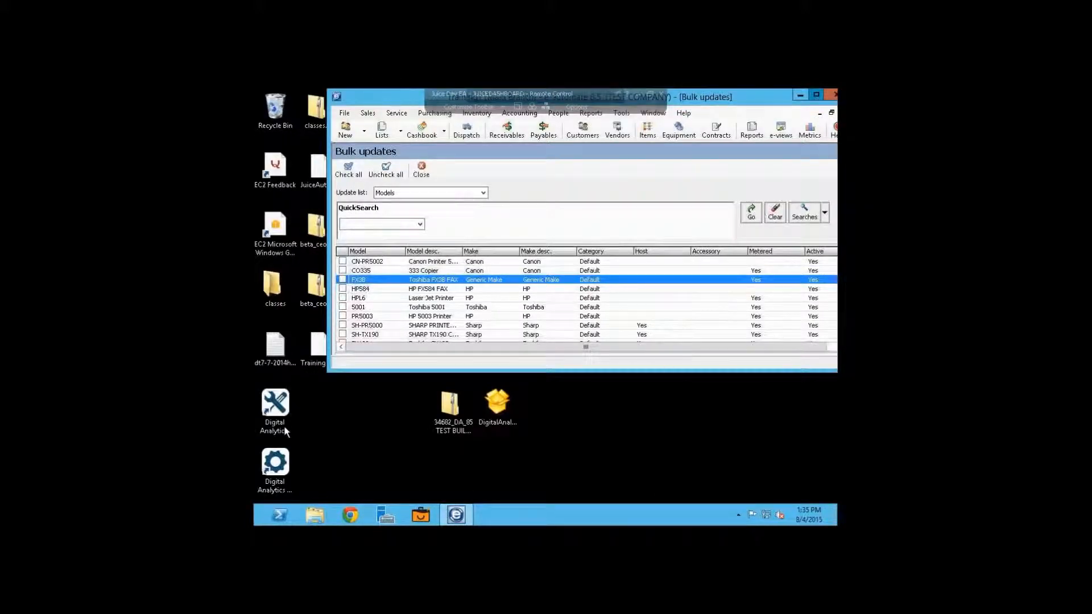
left_click(816, 95)
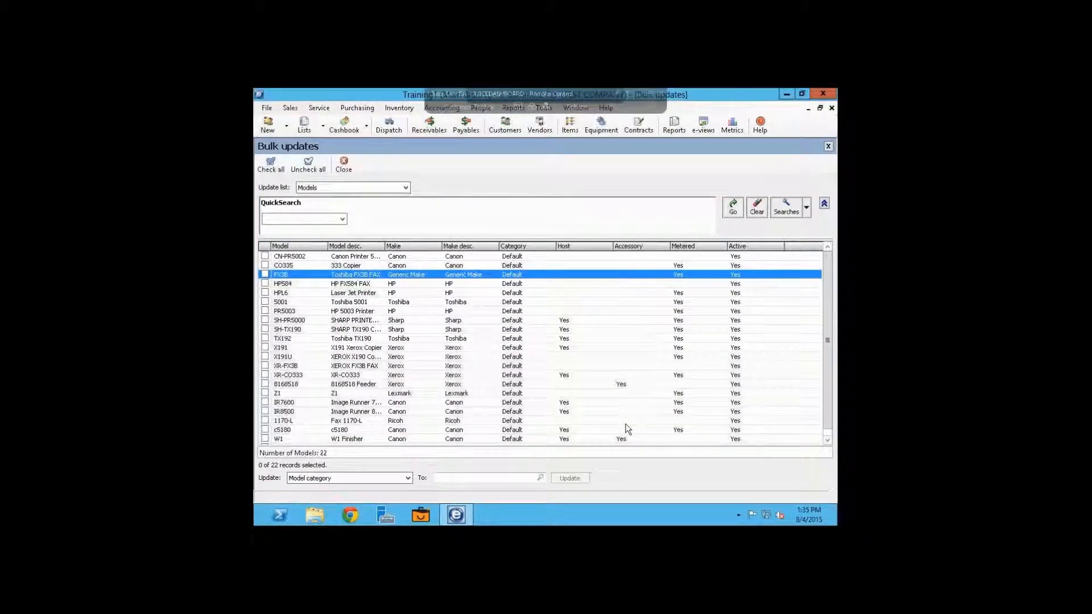